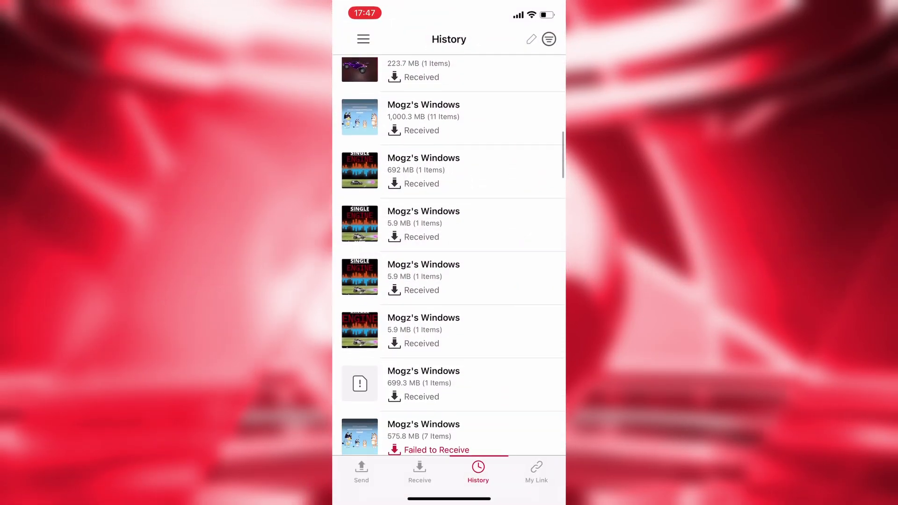
pyautogui.scroll(-6, 449, 253)
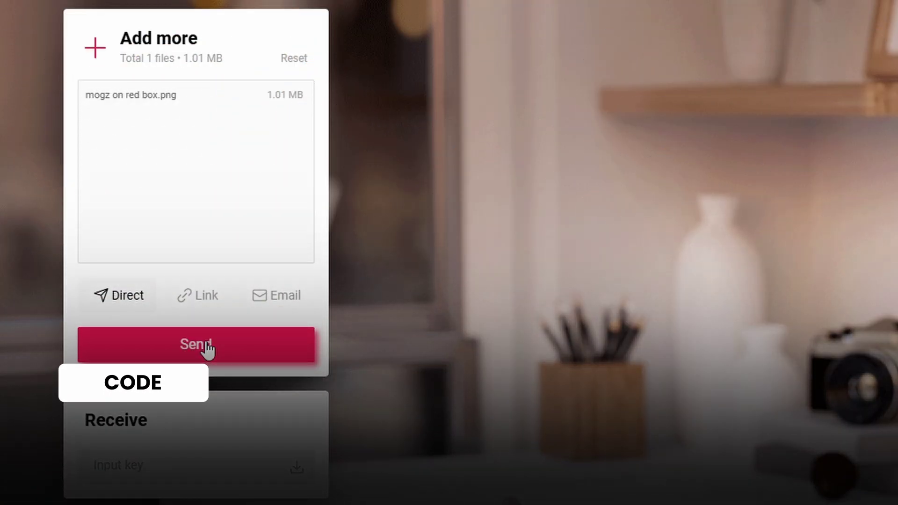
# Send mogz on red box.png with Send Anywhere, try a receive key, and copy the share link
pyautogui.click(205, 346)
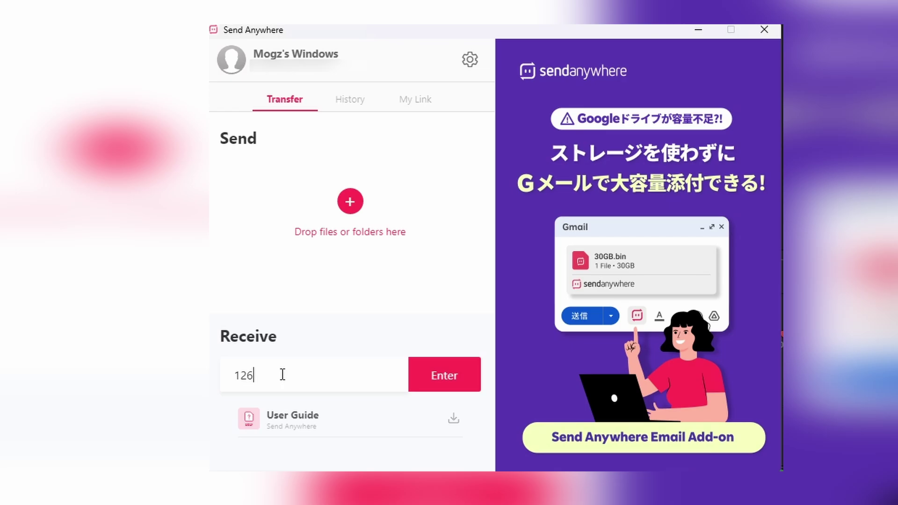
pyautogui.press('Return')
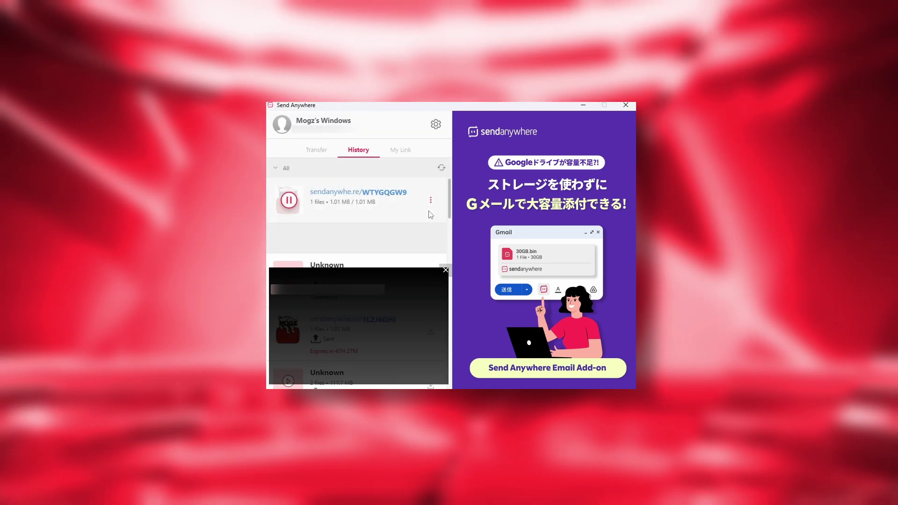
pyautogui.click(429, 208)
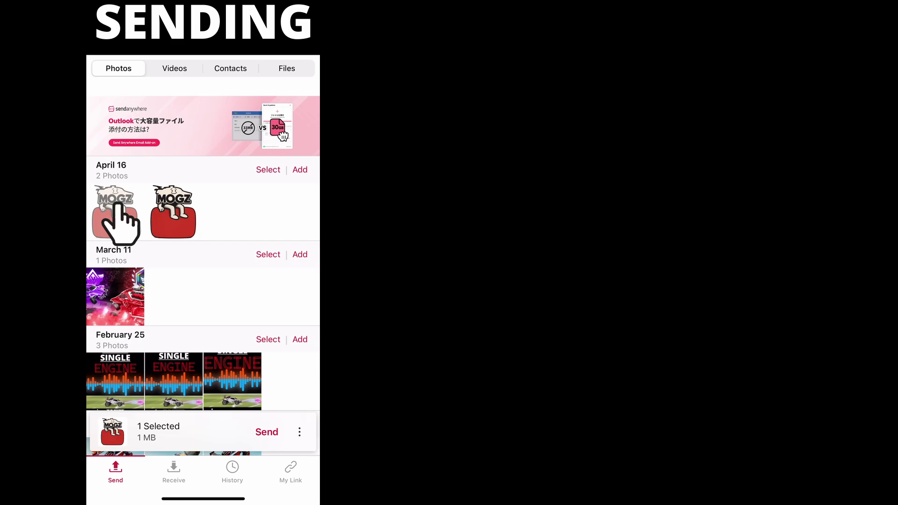
# Send the selected MOGZ photo from the phone and receive mogz on red box.png on the PC
pyautogui.click(267, 432)
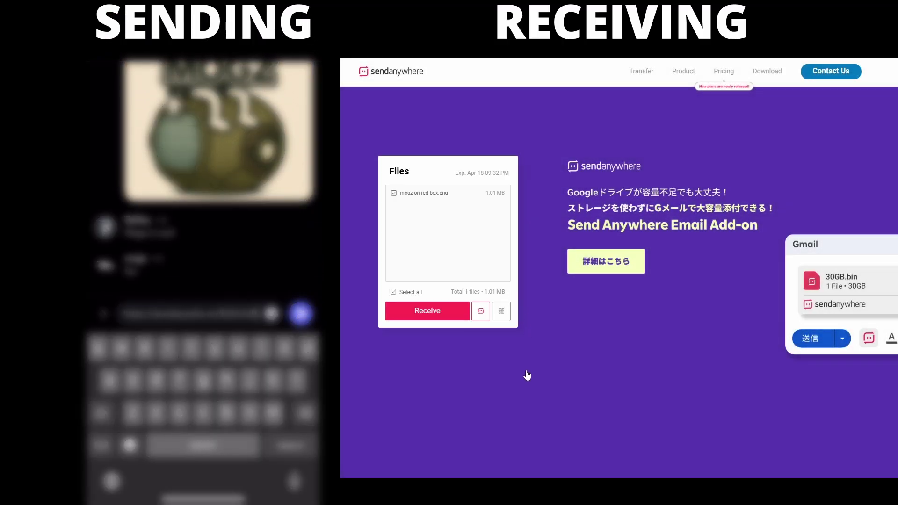
pyautogui.click(445, 314)
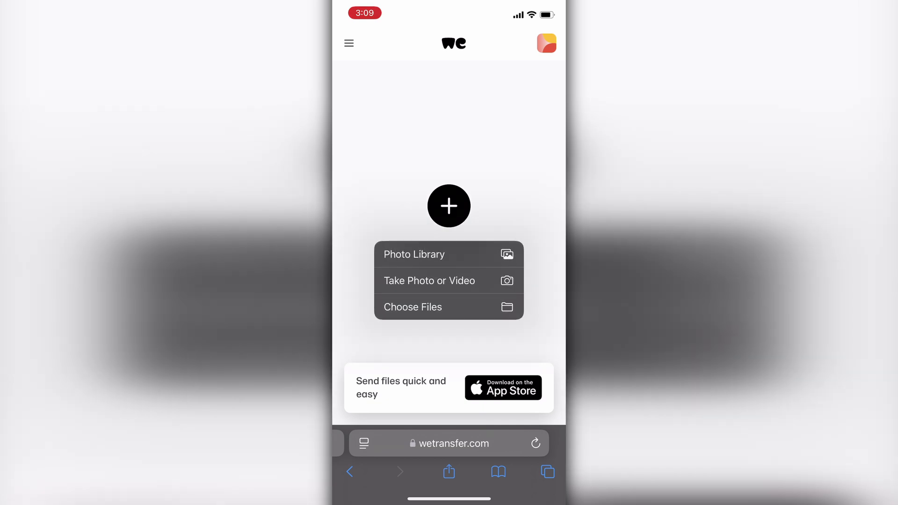
# Add the MOGZ photo from the phone's photo library to the WeTransfer transfer
pyautogui.click(414, 254)
pyautogui.click(526, 234)
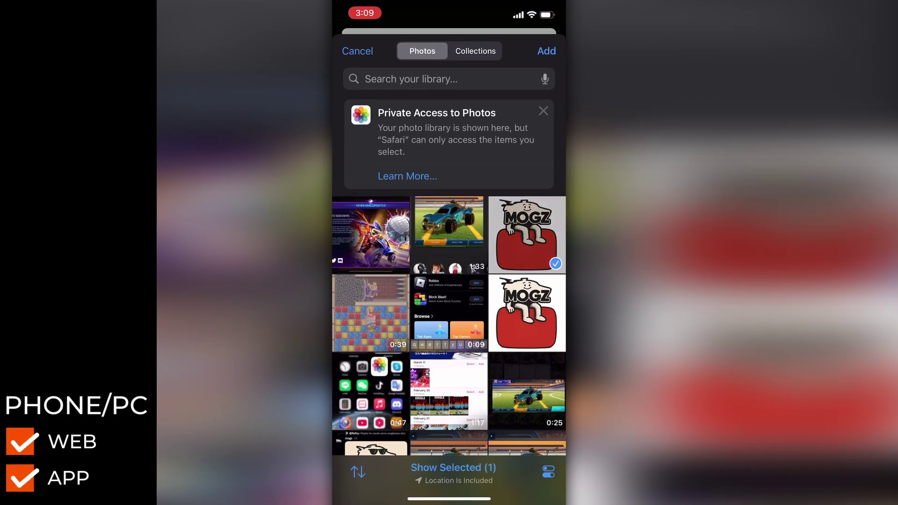
pyautogui.click(546, 50)
# Add the message 'test transfer', choose the link option, and start the upload
pyautogui.click(414, 311)
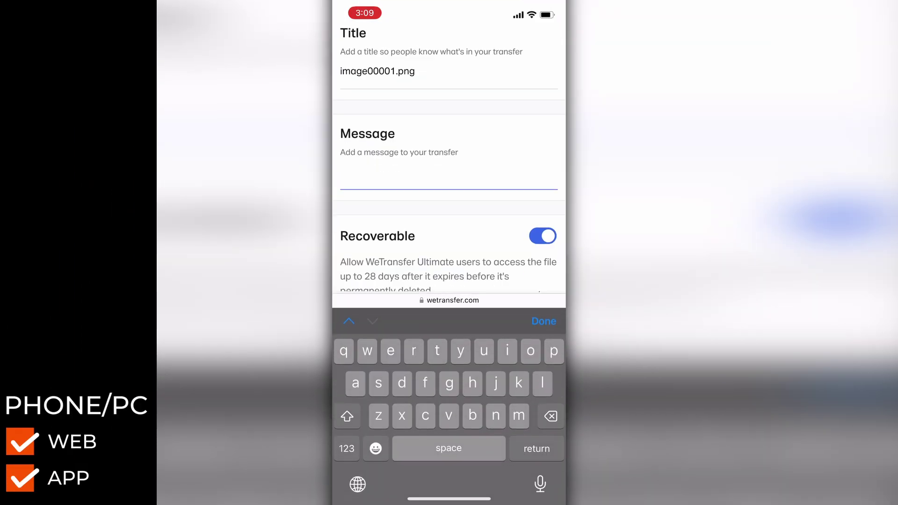
pyautogui.write('test transfer')
pyautogui.click(544, 317)
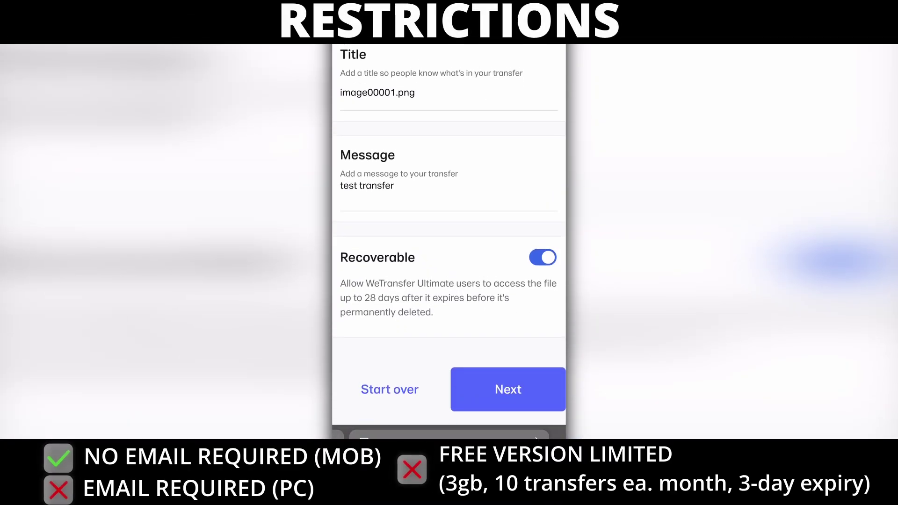
pyautogui.click(508, 389)
pyautogui.click(508, 389)
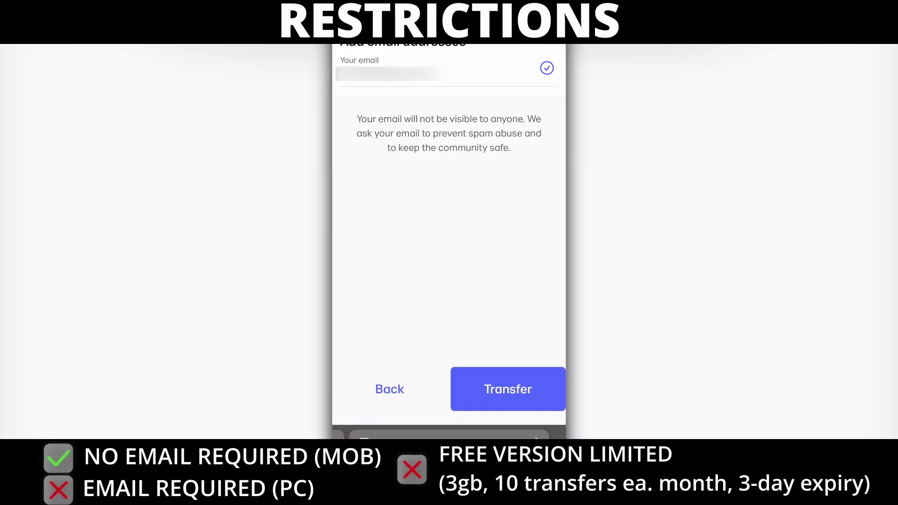
pyautogui.click(508, 389)
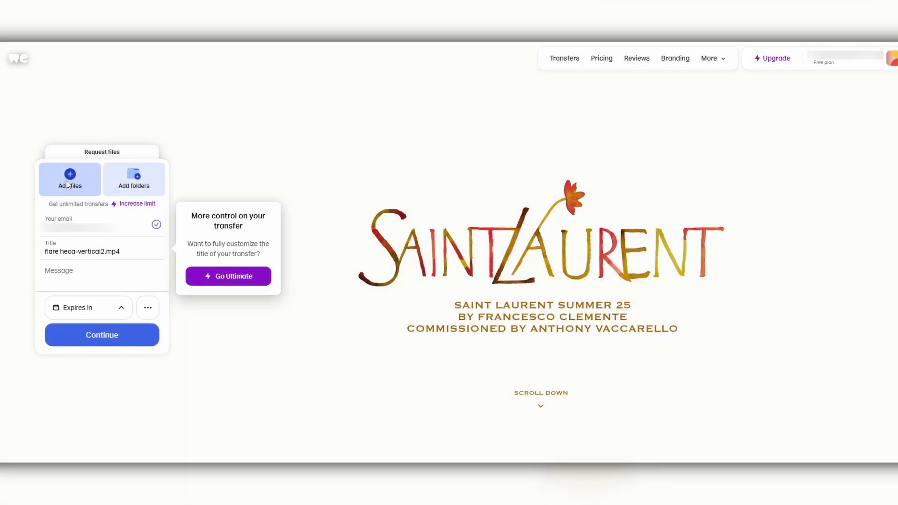
# Upload mogz on red box.png from the PC as a WeTransfer link transfer with an expiry set
pyautogui.click(66, 180)
pyautogui.doubleClick(361, 150)
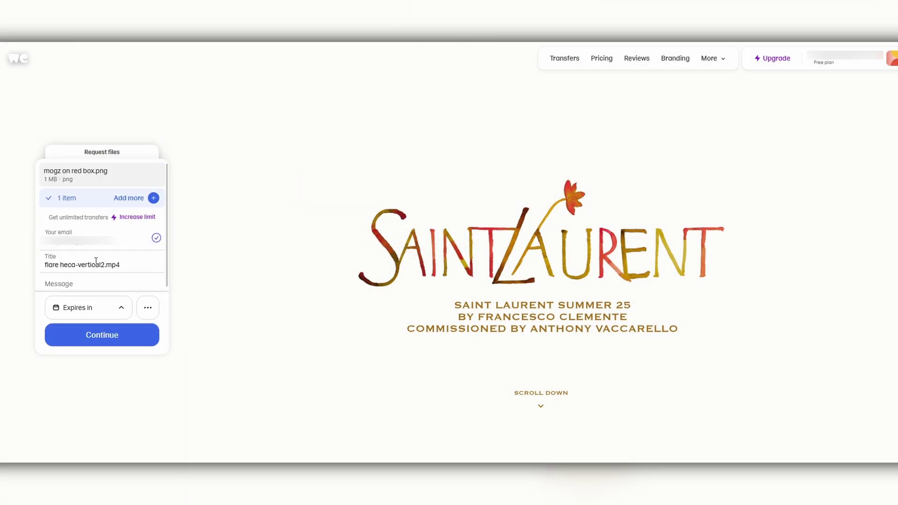
pyautogui.click(78, 338)
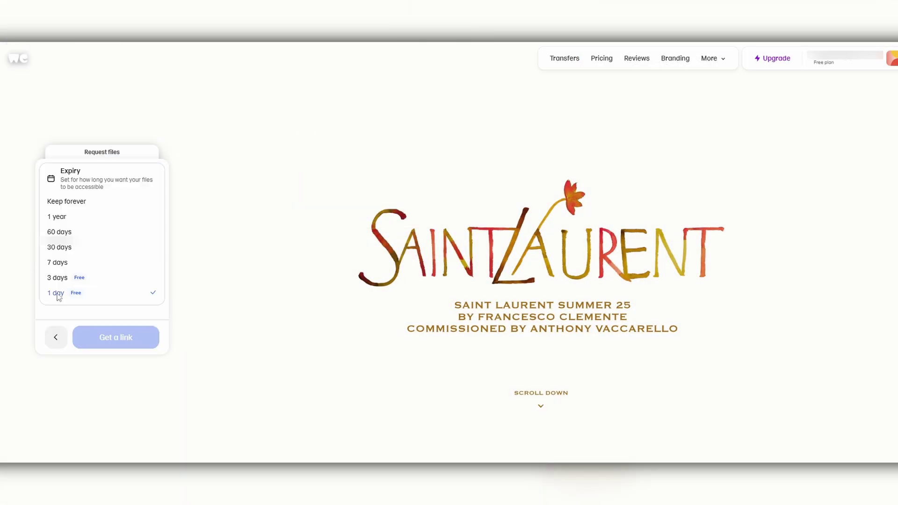
pyautogui.click(106, 337)
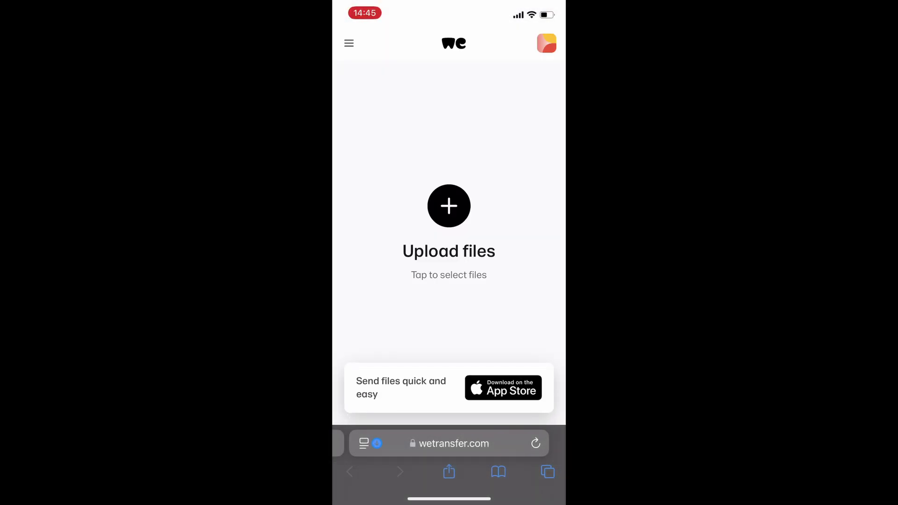
# Upload the MOGZ photo from the phone's photo library as a link transfer
pyautogui.click(449, 206)
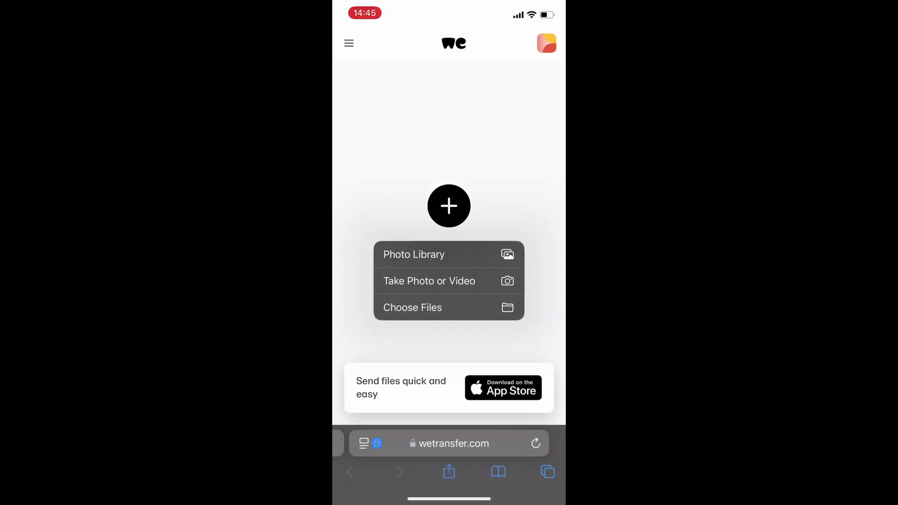
pyautogui.click(413, 254)
pyautogui.click(449, 199)
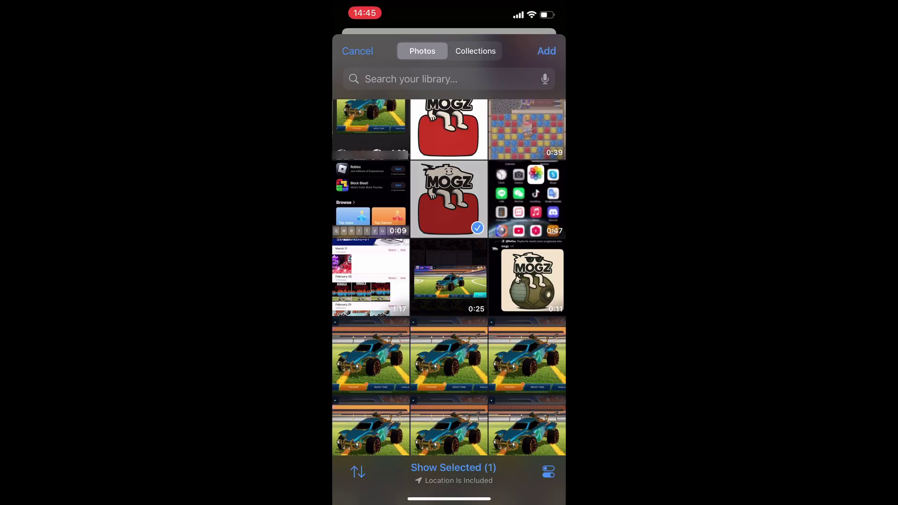
pyautogui.click(546, 50)
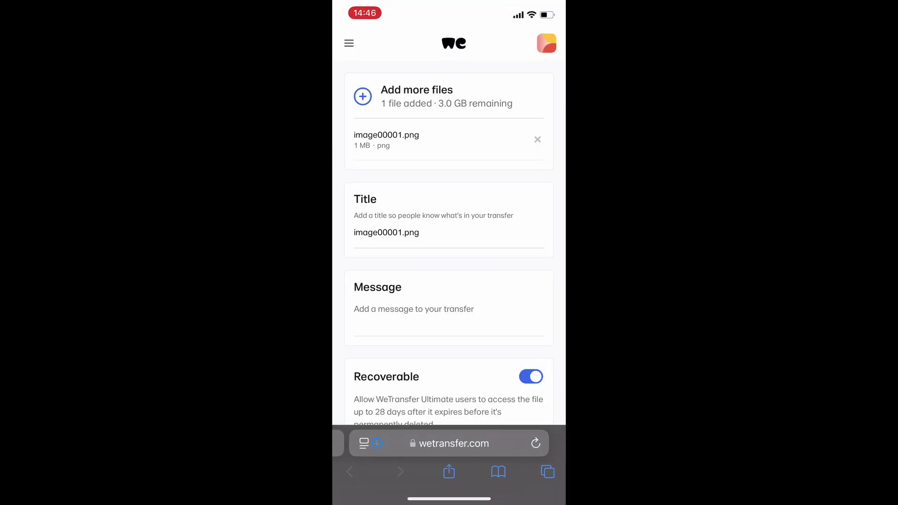
pyautogui.scroll(-3, 449, 248)
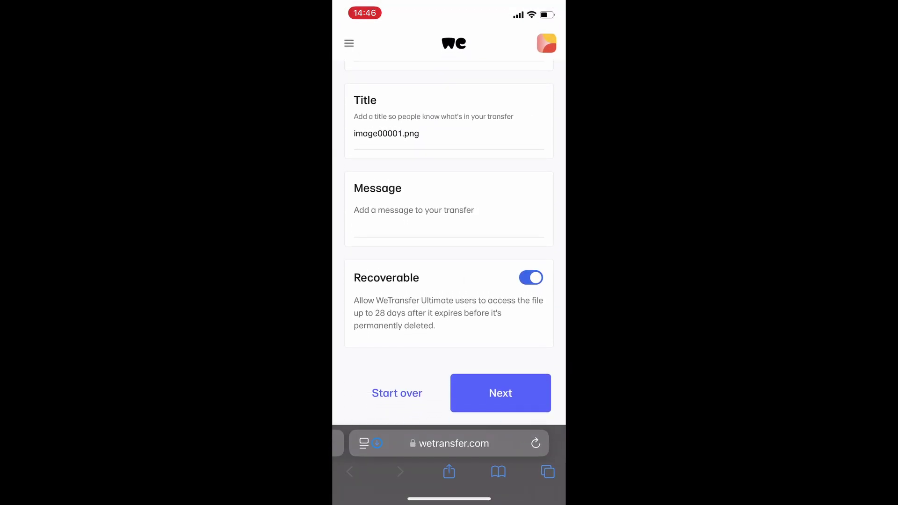
pyautogui.click(501, 394)
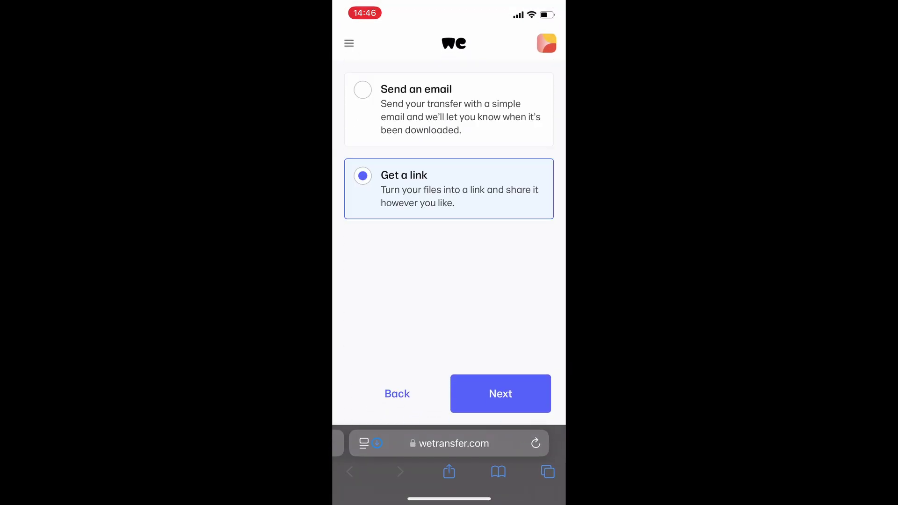
pyautogui.click(500, 394)
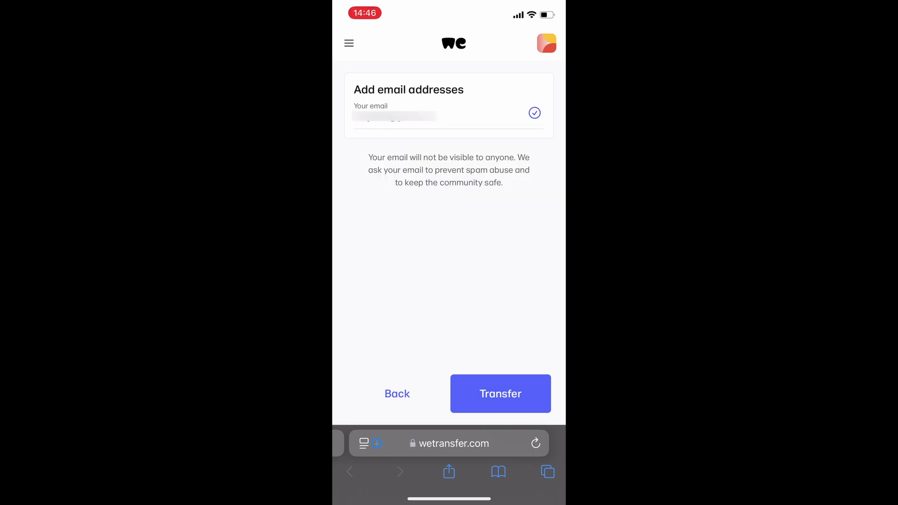
pyautogui.click(500, 394)
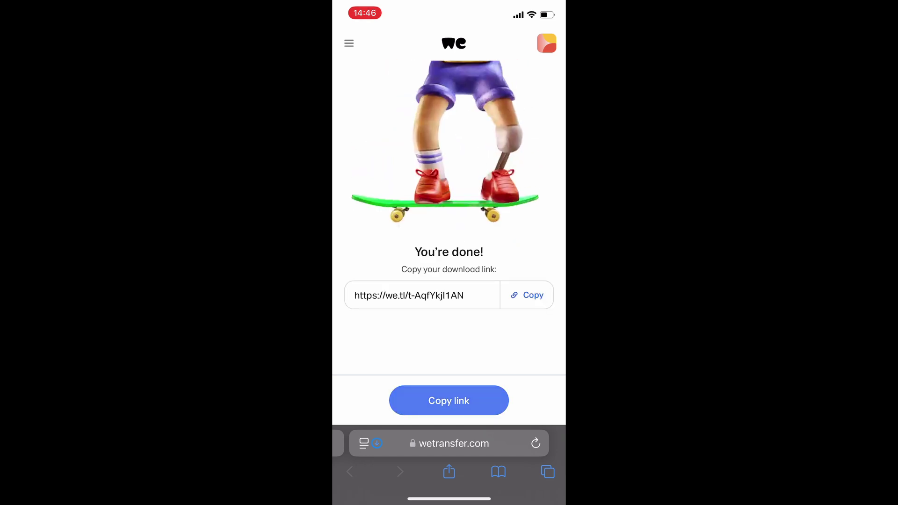
# Copy the transfer's download link on the phone and download image00001.png on the PC
pyautogui.click(449, 400)
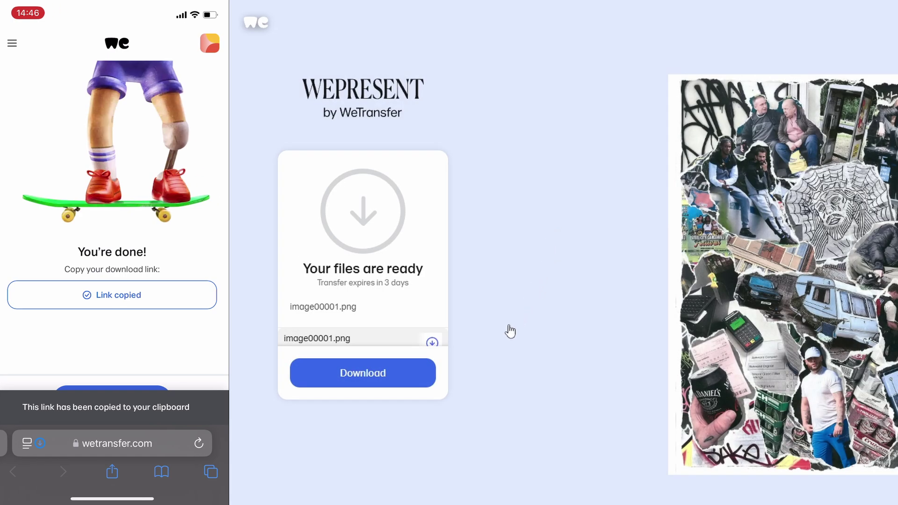
pyautogui.scroll(-2, 402, 309)
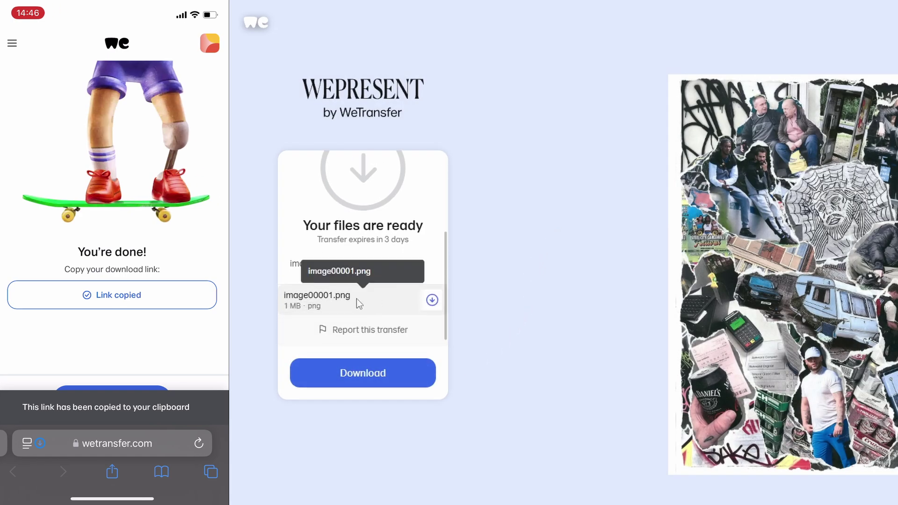
pyautogui.click(365, 376)
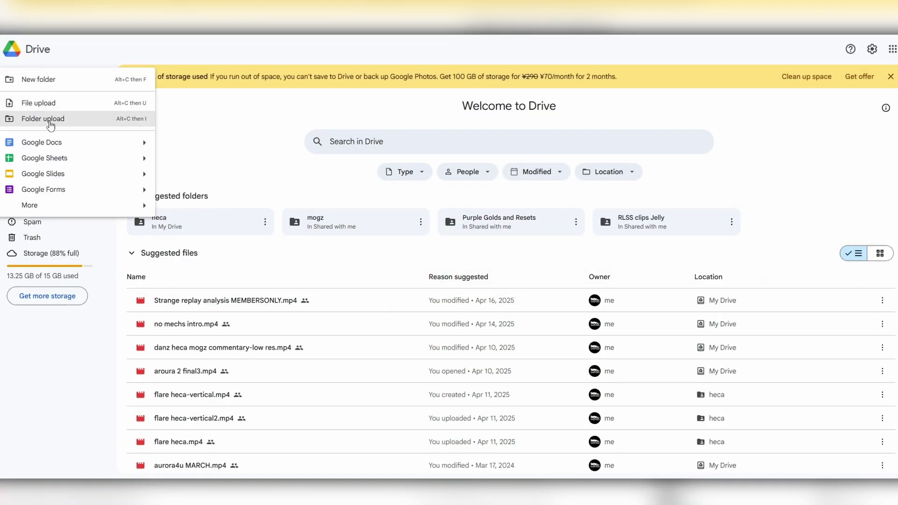
# Create a folder named 'Mogz in vid', then upload the red MOGZ image into Mogz is cool
pyautogui.click(41, 83)
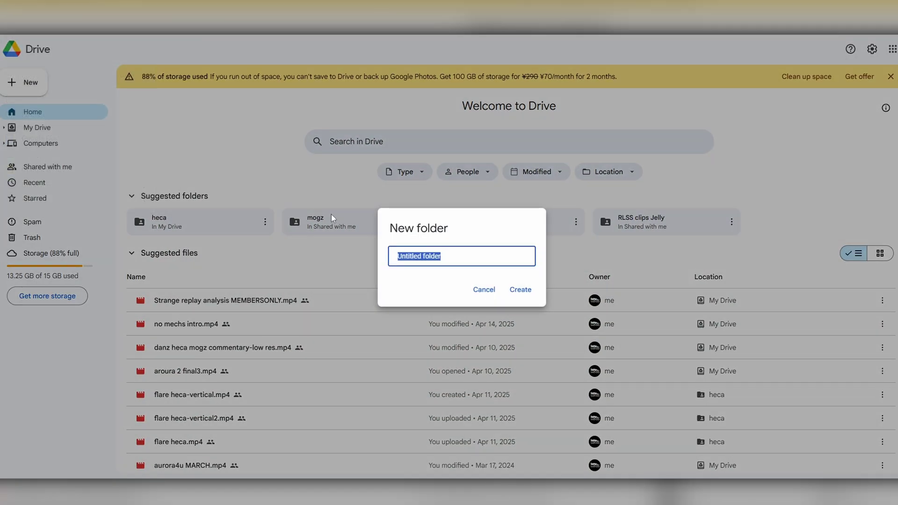
pyautogui.write('Mogz in vid')
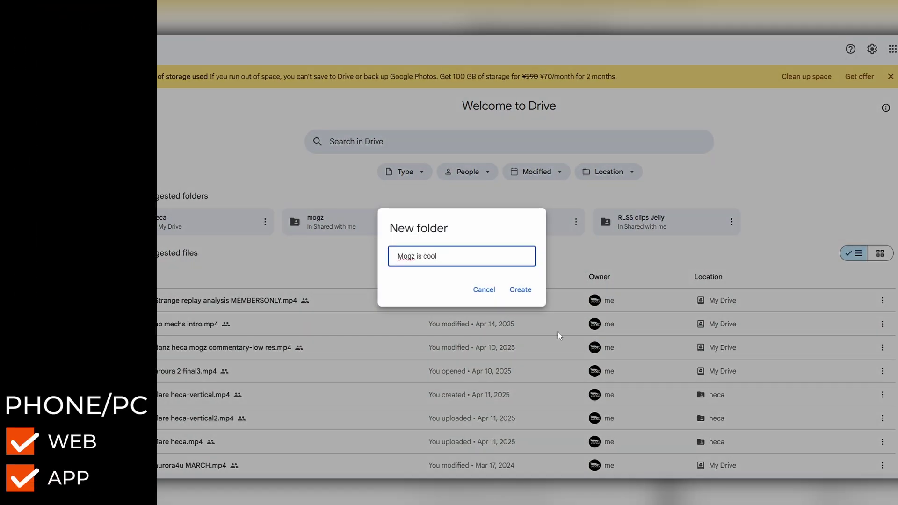
pyautogui.press('Return')
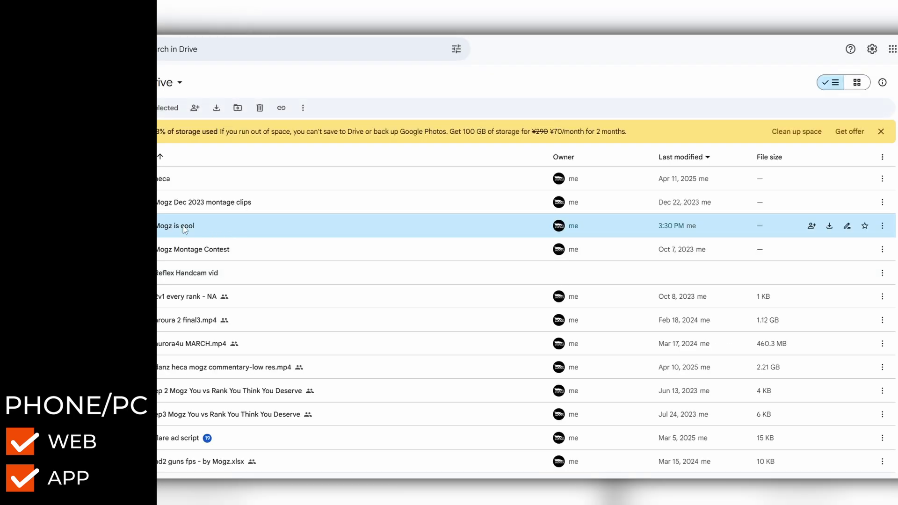
pyautogui.doubleClick(184, 225)
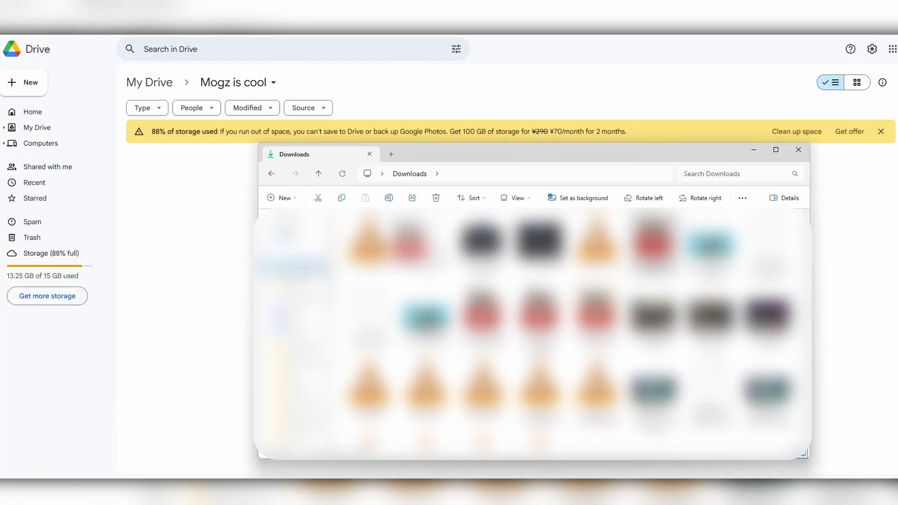
pyautogui.moveTo(409, 243); pyautogui.dragTo(204, 217)
# Share mogz on red box.png with Anyone with the link and copy its link
pyautogui.click(811, 179)
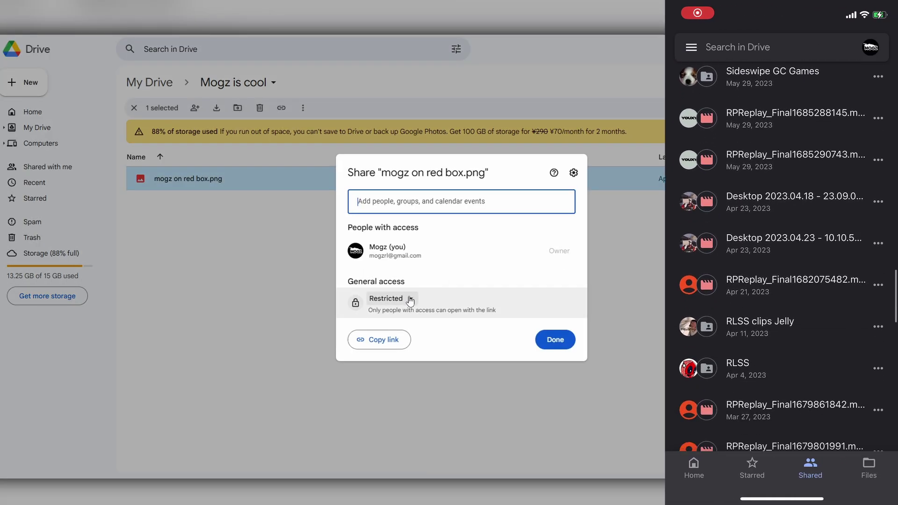
pyautogui.click(410, 300)
pyautogui.click(418, 344)
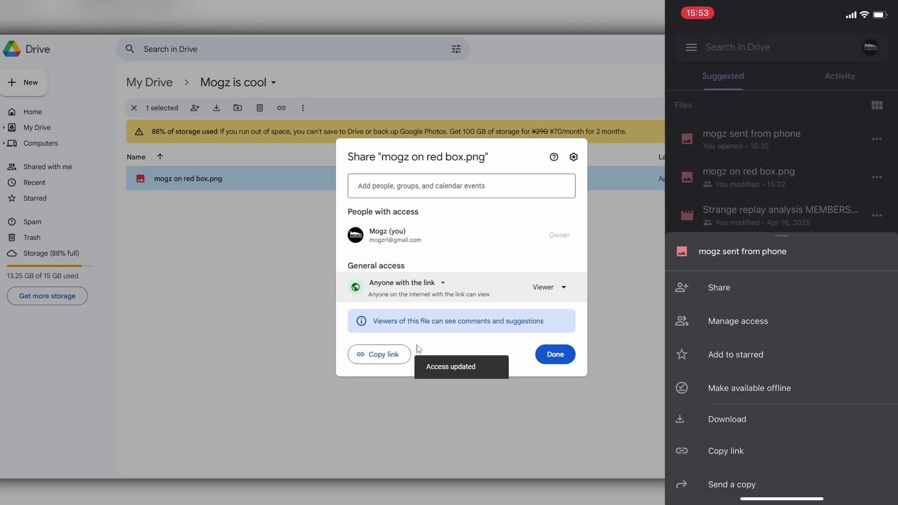
pyautogui.click(390, 358)
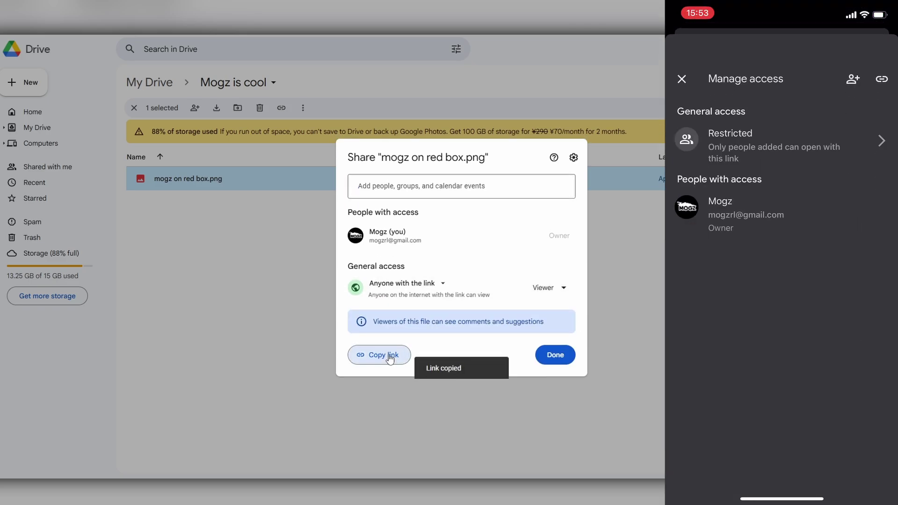
pyautogui.click(542, 358)
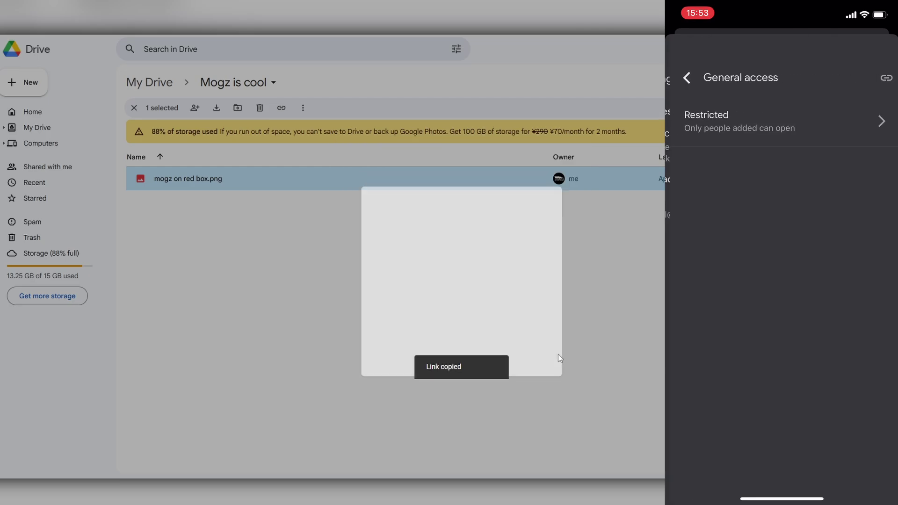
# Paste the Drive link into the Discord DM and send it, then check link-viewer role options
pyautogui.hotkey('alt', 'Tab')
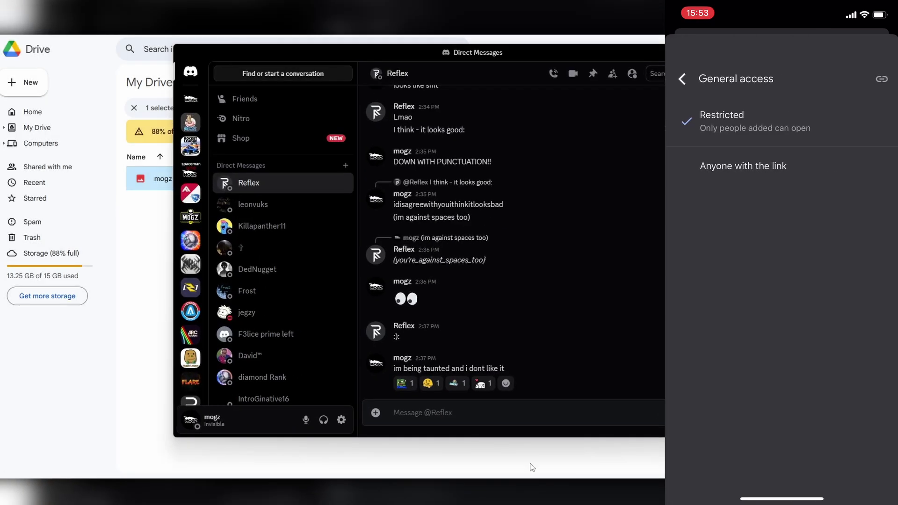
pyautogui.hotkey('ctrl', 'v')
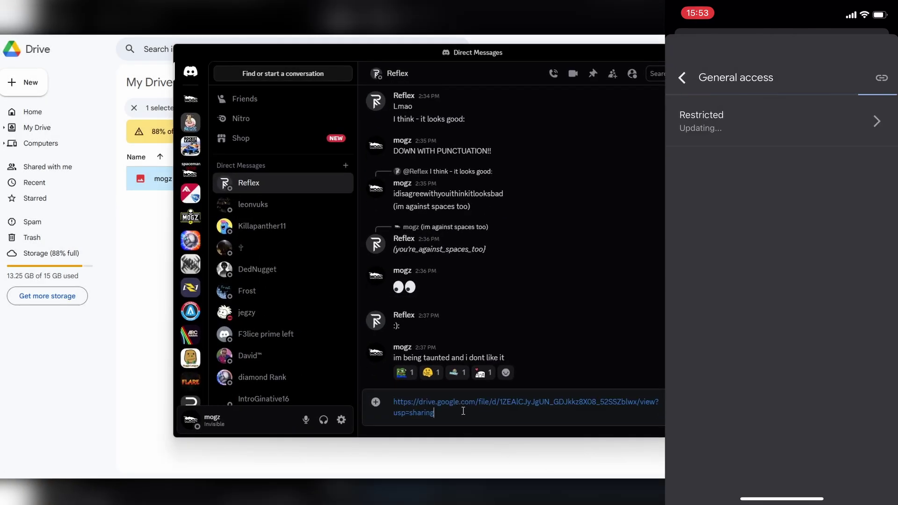
pyautogui.press('Return')
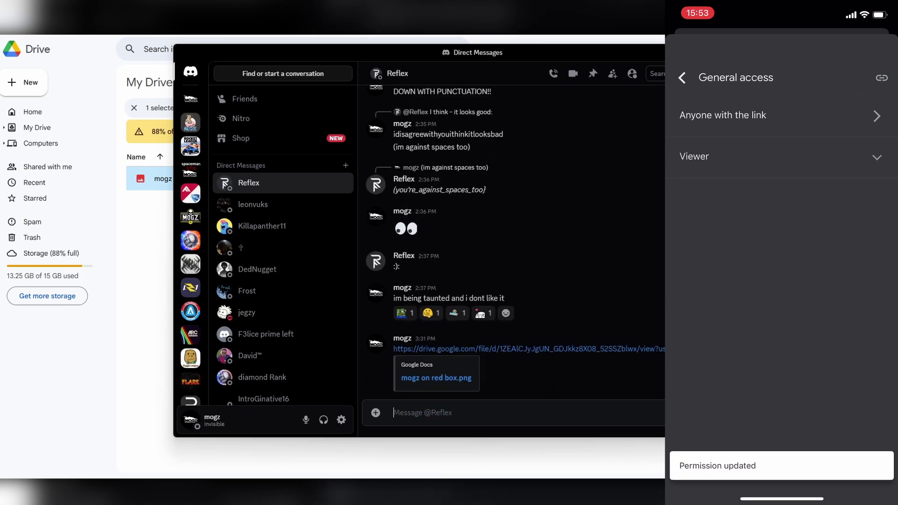
pyautogui.click(781, 156)
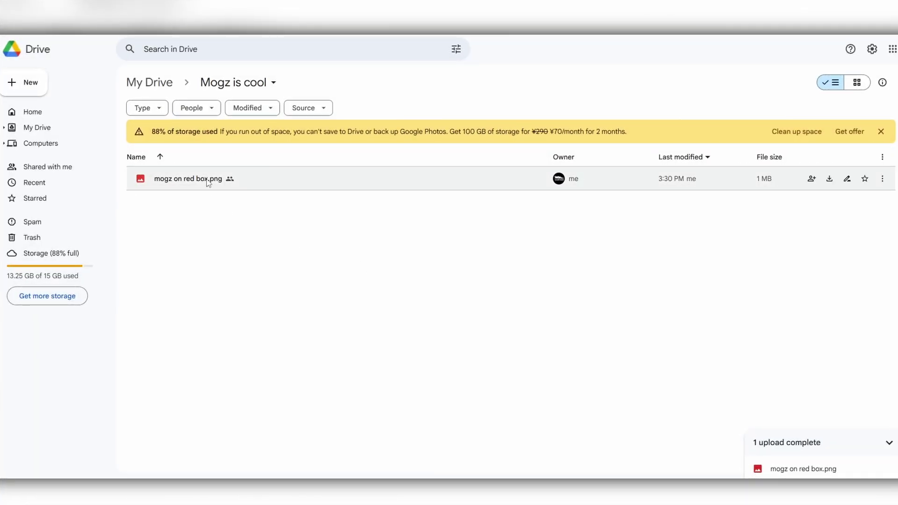
# Open the Share dialog for mogz on red box.png and begin entering an email address
pyautogui.rightClick(208, 179)
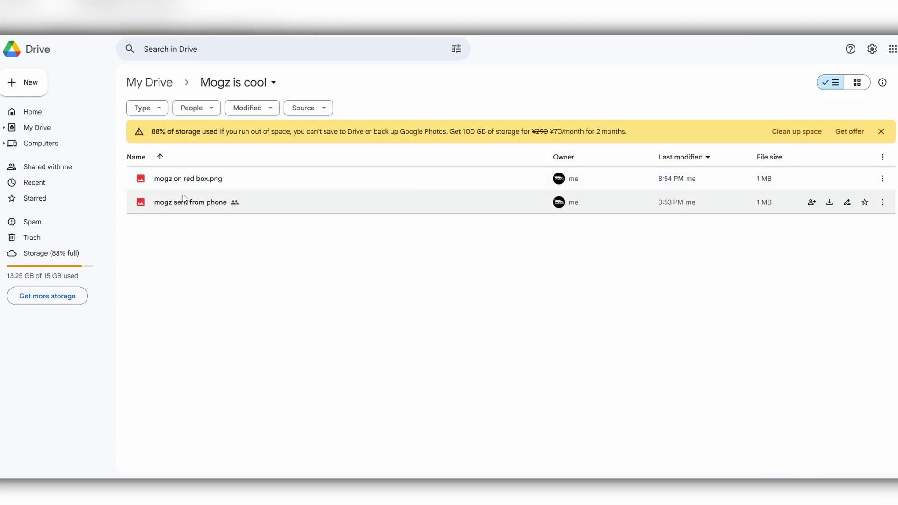
pyautogui.rightClick(183, 184)
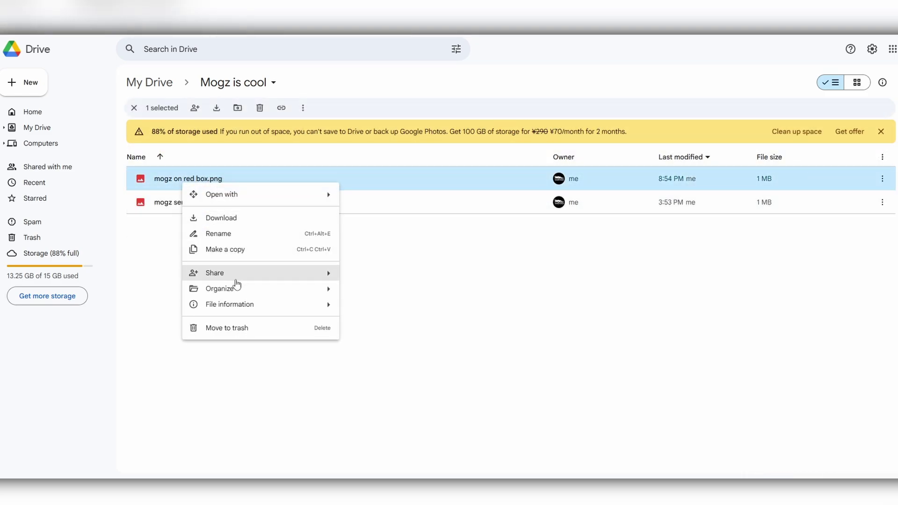
pyautogui.moveTo(237, 283)
pyautogui.click(373, 283)
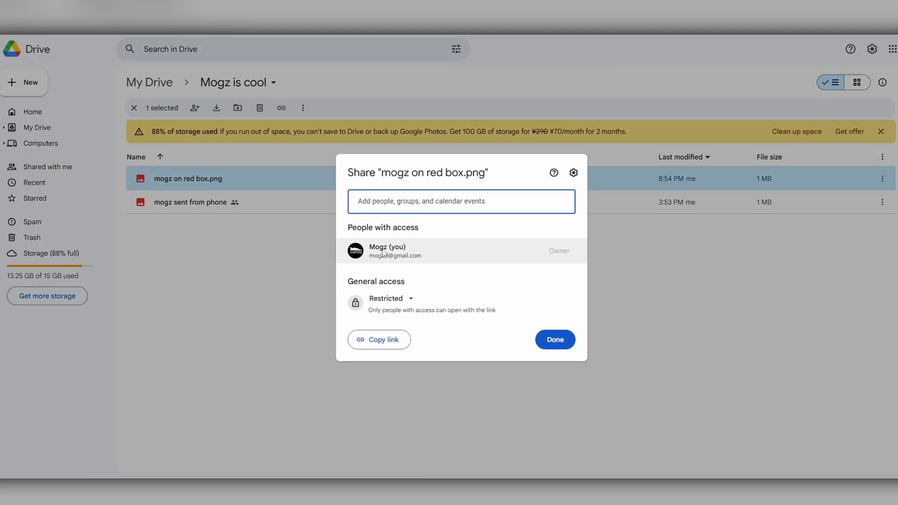
pyautogui.click(411, 208)
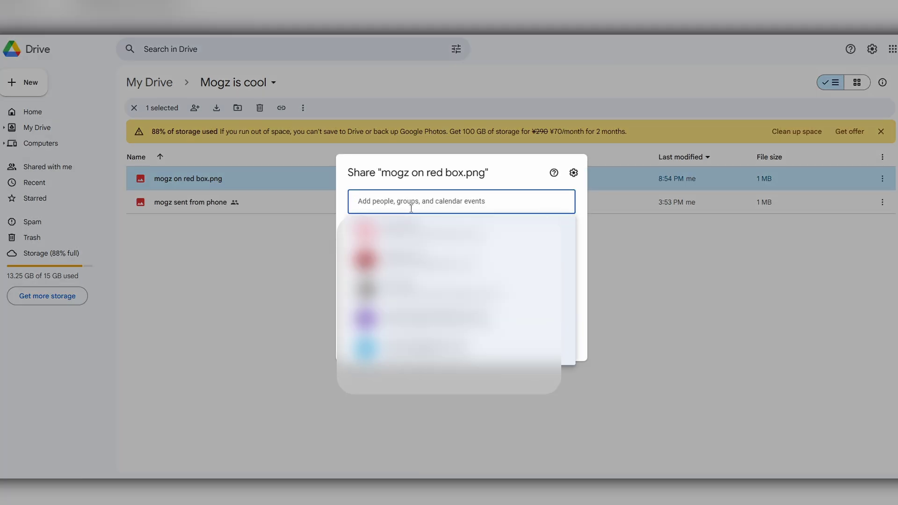
pyautogui.write('emai')
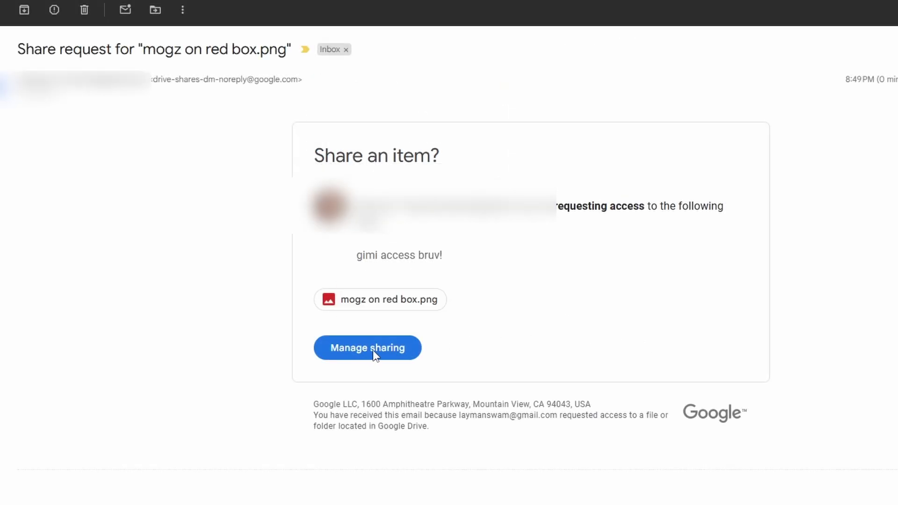
# Review the access request, change the requester's role to Viewer, and reply 'k there u go'
pyautogui.click(364, 350)
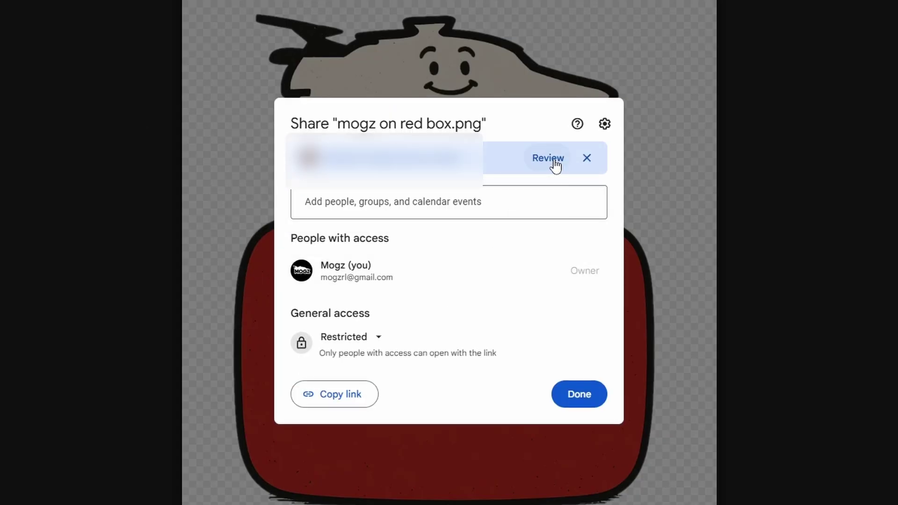
pyautogui.click(548, 158)
pyautogui.click(384, 253)
pyautogui.click(387, 285)
pyautogui.click(404, 326)
pyautogui.write('k there u go')
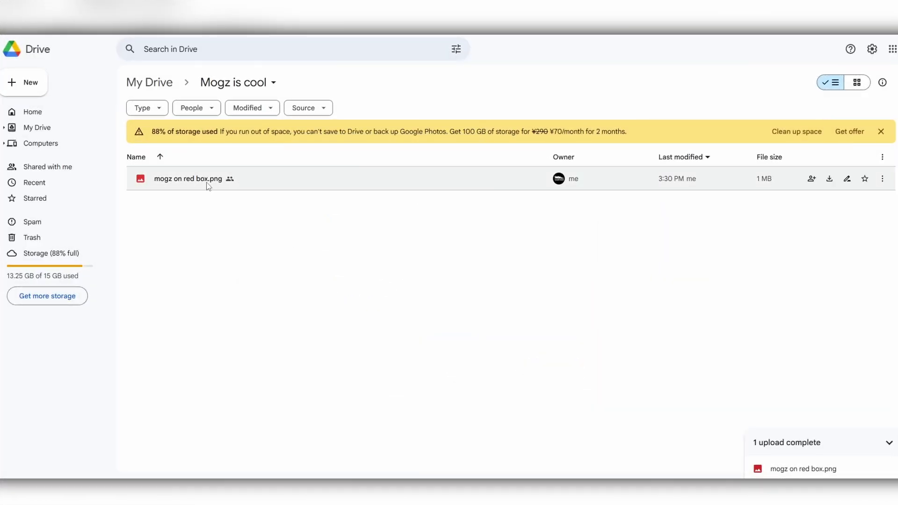
# Set mogz on red box.png's general access to Anyone with the link via the right-click Share menu
pyautogui.rightClick(207, 179)
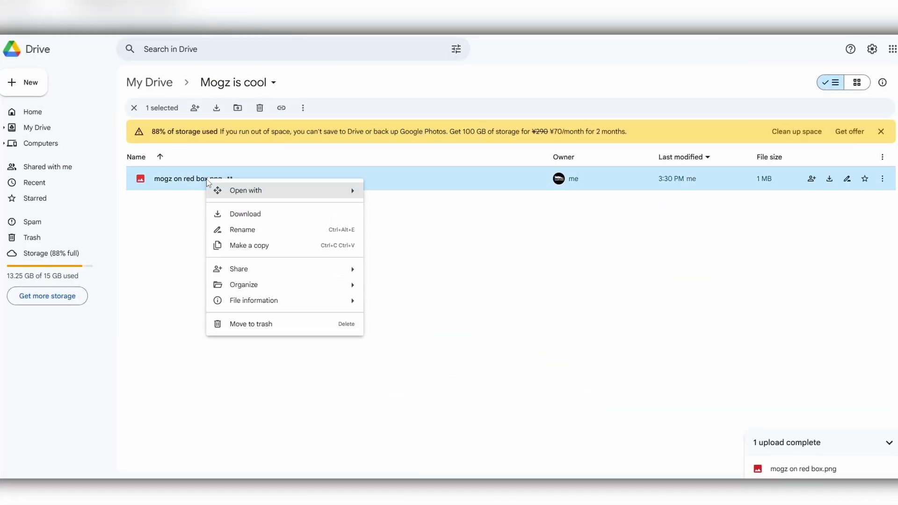
pyautogui.moveTo(248, 274)
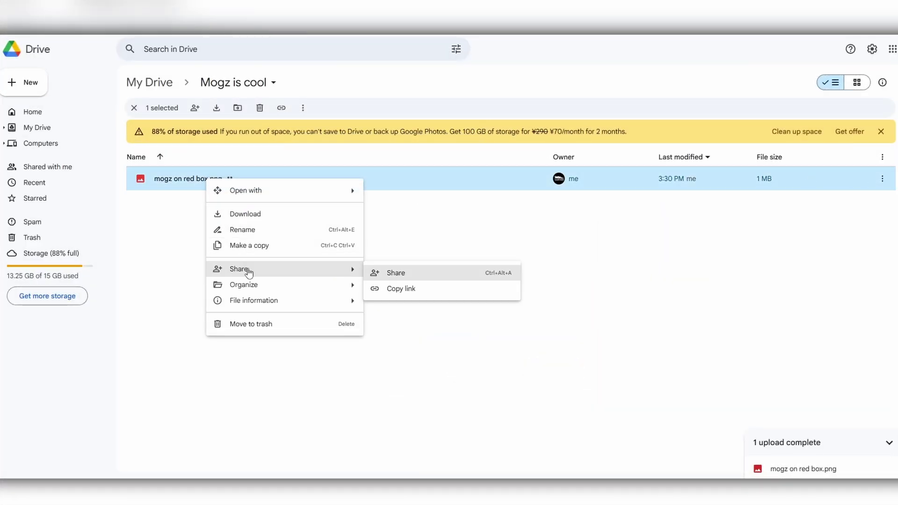
pyautogui.click(430, 277)
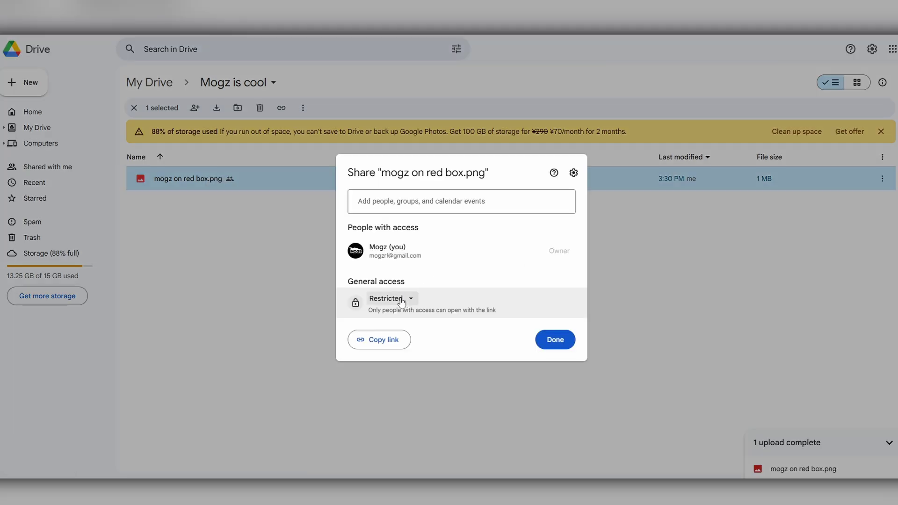
pyautogui.click(401, 301)
pyautogui.click(414, 345)
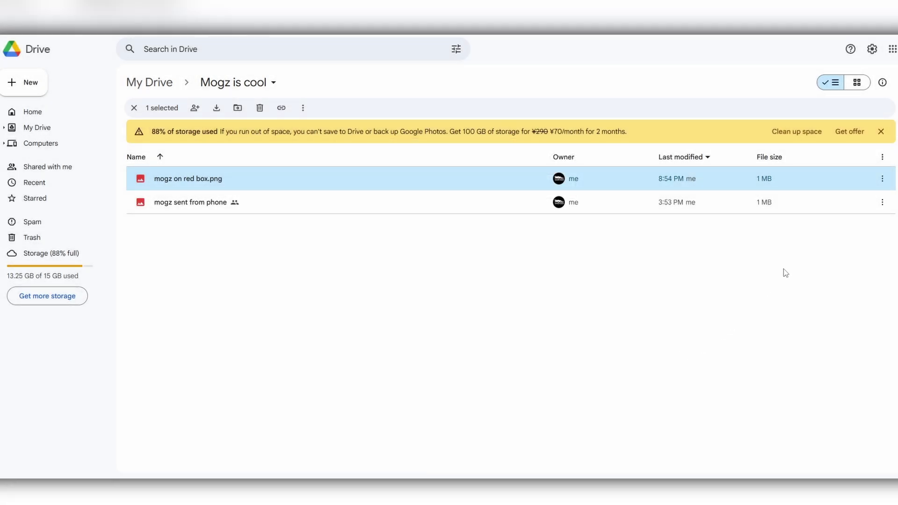
# Reopen sharing from the more-actions menu, confirm Anyone with the link, and copy the link
pyautogui.click(883, 181)
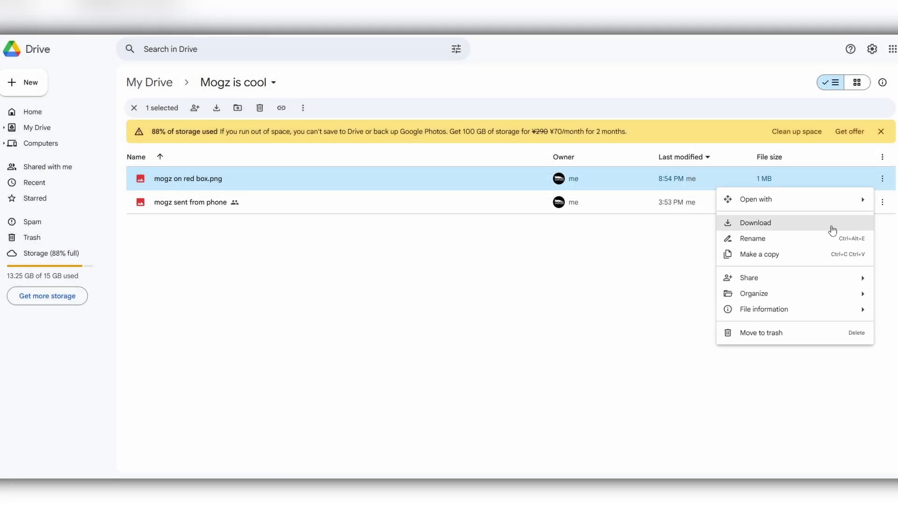
pyautogui.click(671, 284)
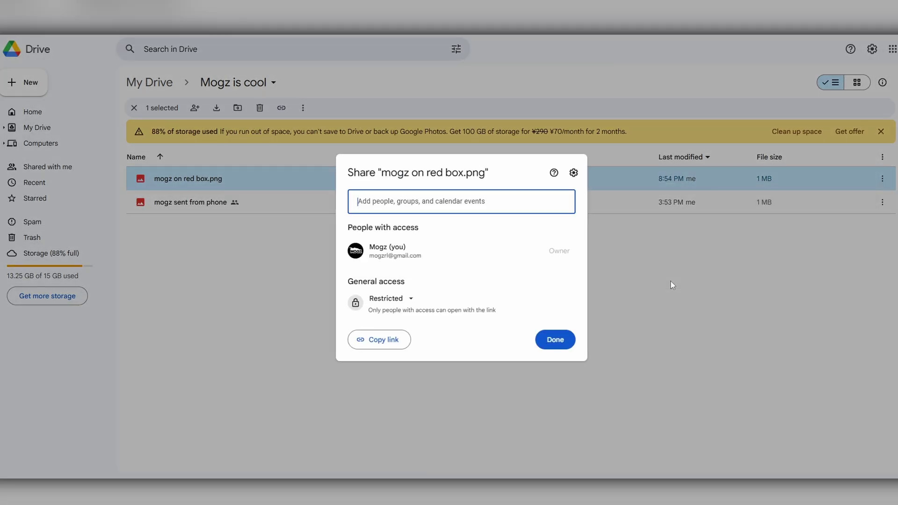
pyautogui.click(400, 300)
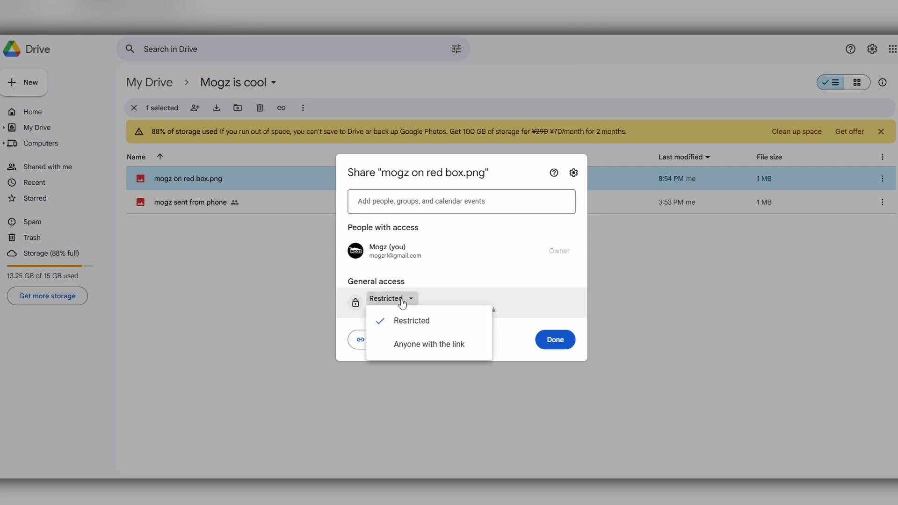
pyautogui.click(412, 346)
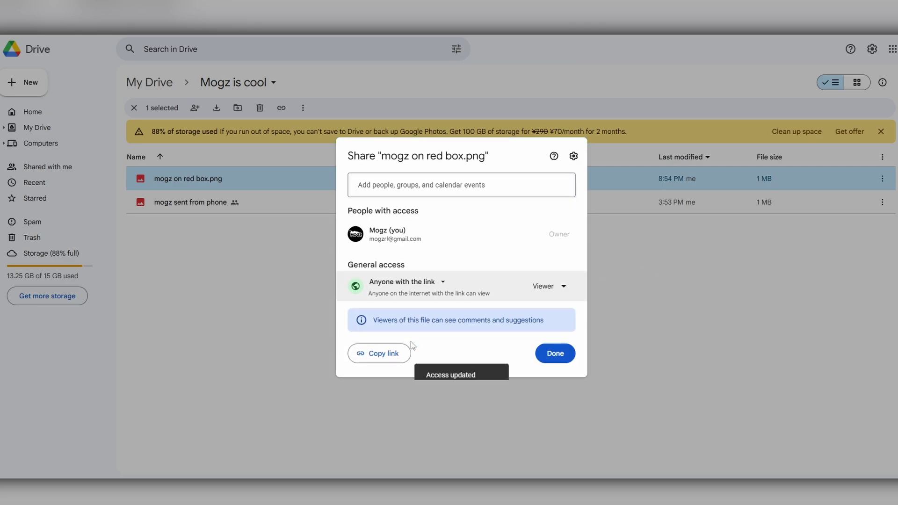
pyautogui.click(380, 357)
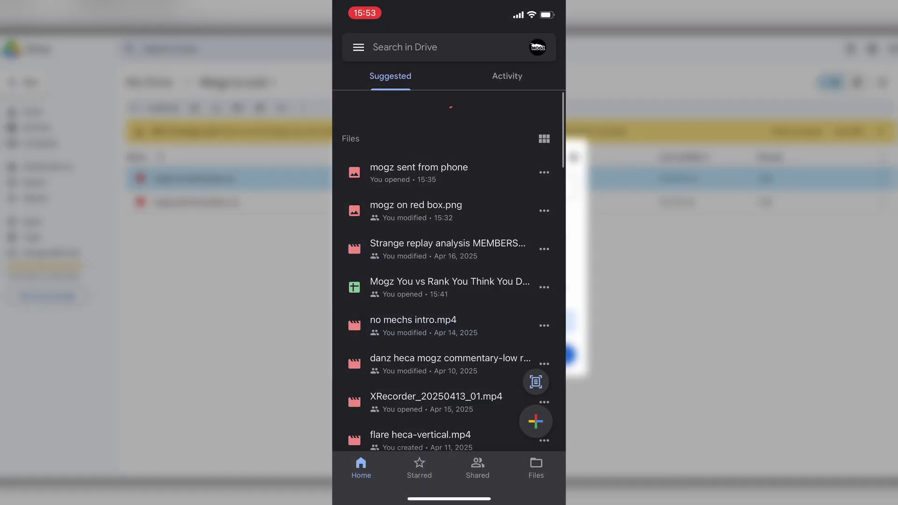
# Change 'mogz sent from phone' access from Restricted to 'Anyone with the link' and copy its link
pyautogui.click(544, 139)
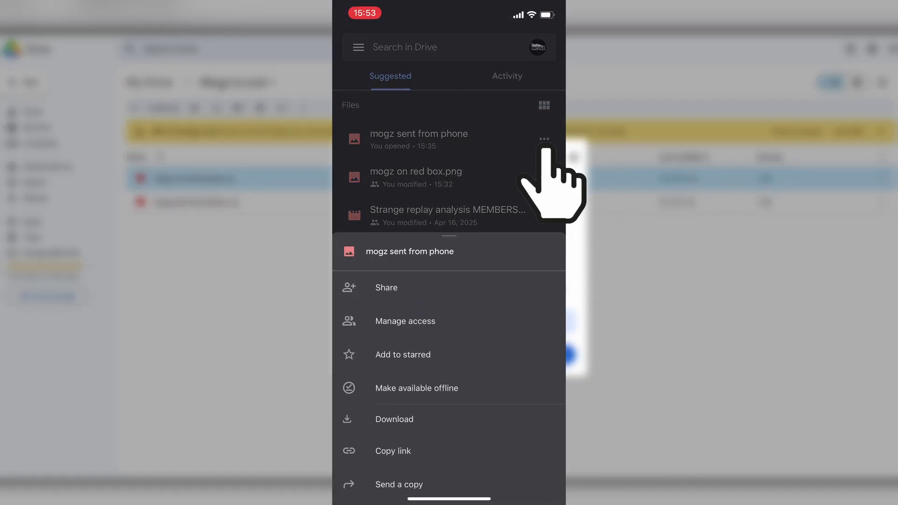
pyautogui.click(426, 320)
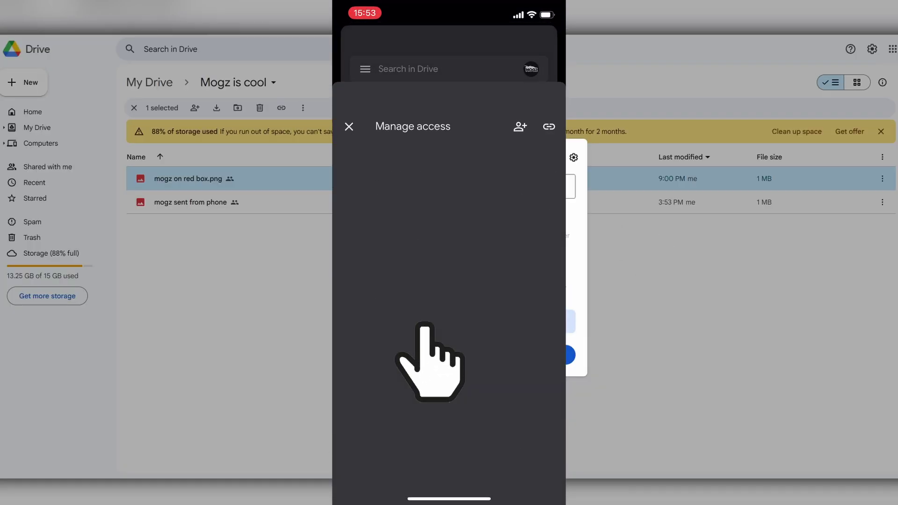
pyautogui.click(426, 148)
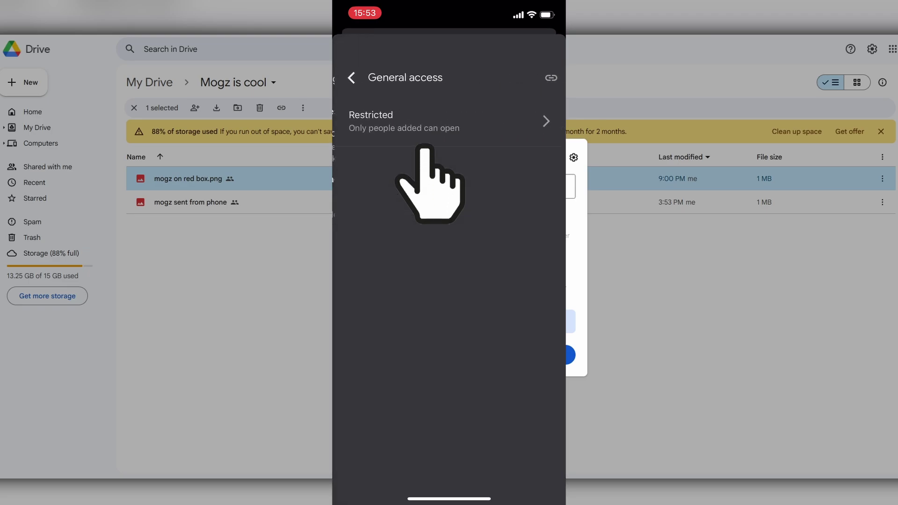
pyautogui.click(425, 122)
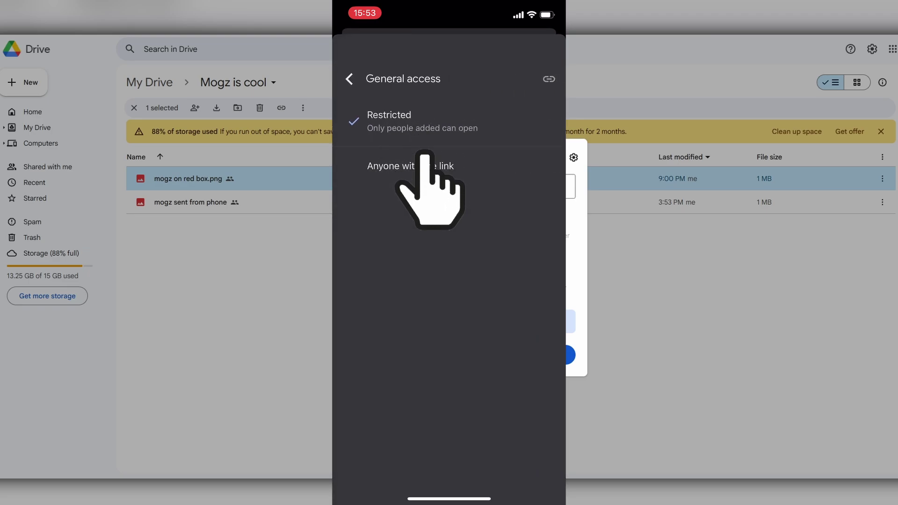
pyautogui.click(425, 167)
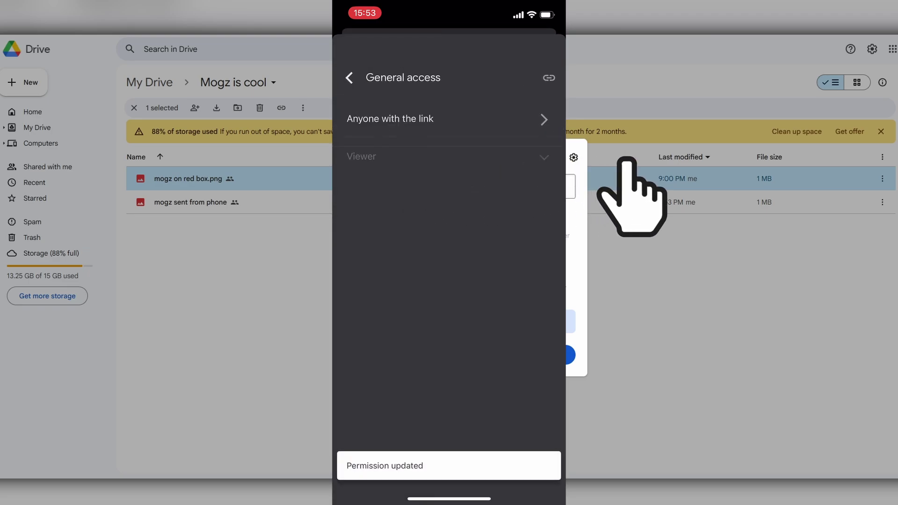
pyautogui.click(549, 79)
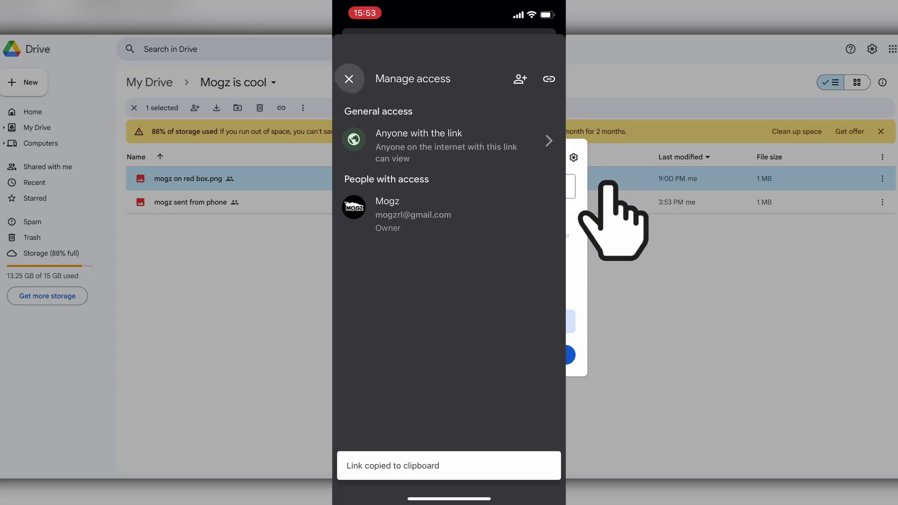
pyautogui.click(349, 78)
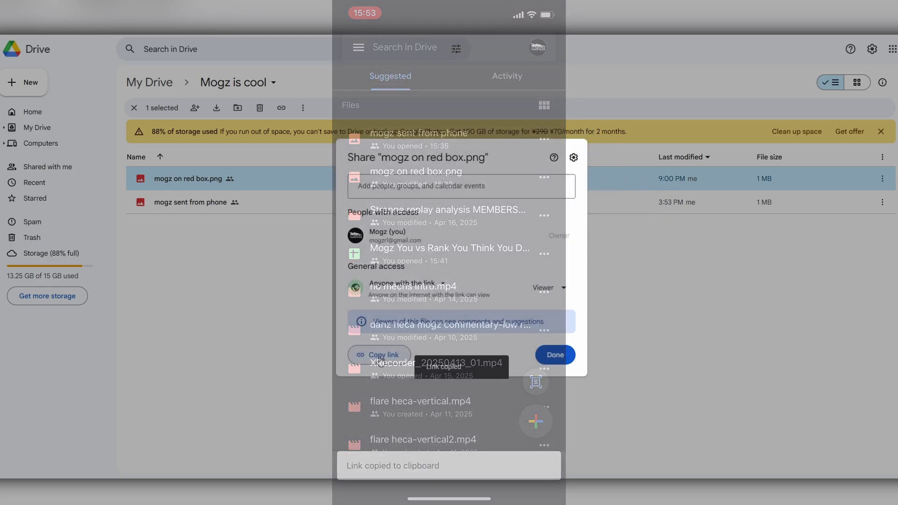